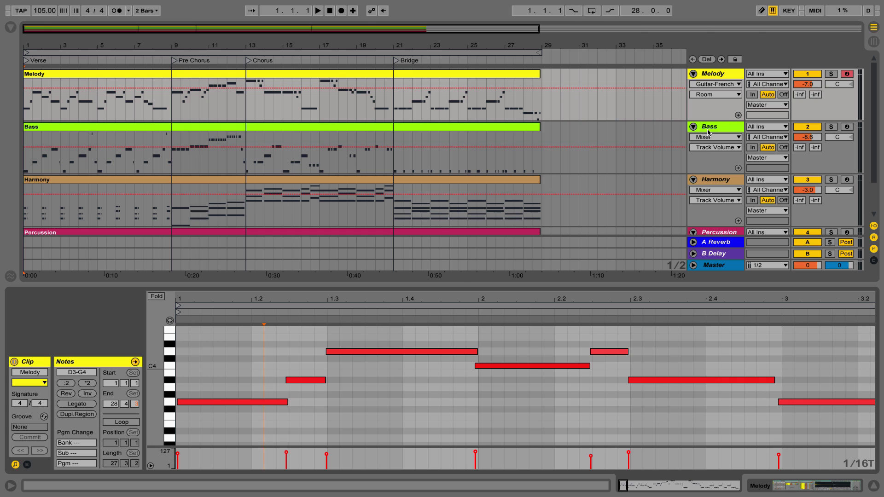
# Step: Play the arrangement from the start, stop it, and unsolo the Melody track
pyautogui.scroll(-2, 699, 141)
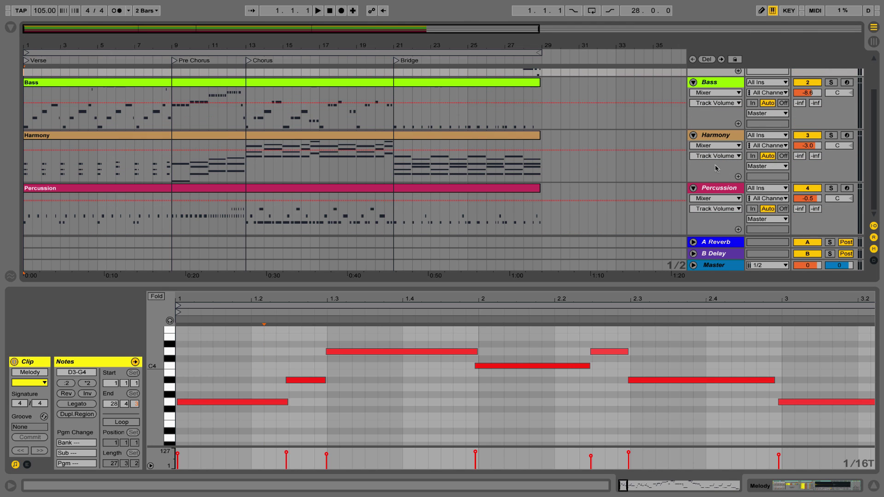
pyautogui.scroll(2, 715, 165)
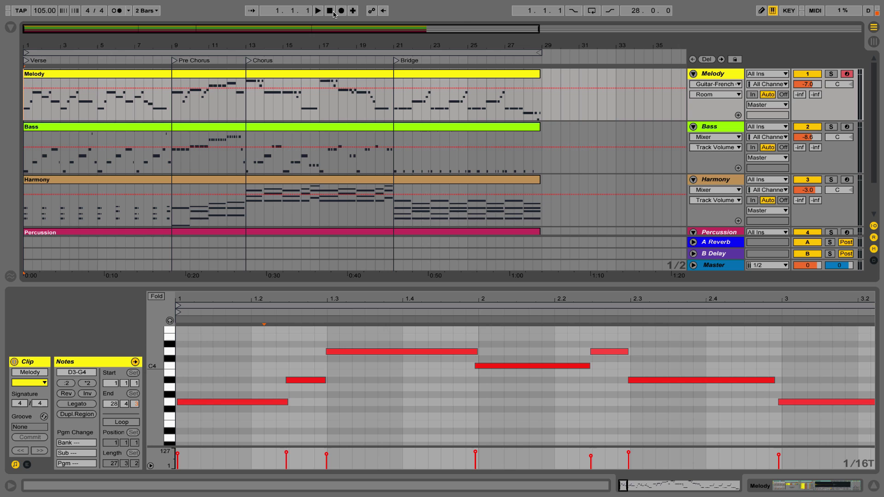
pyautogui.click(318, 10)
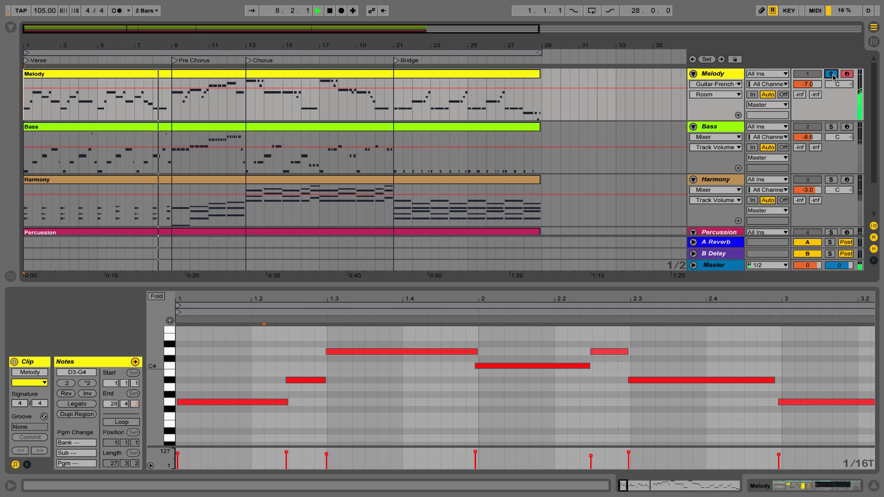
pyautogui.press('space')
pyautogui.click(831, 74)
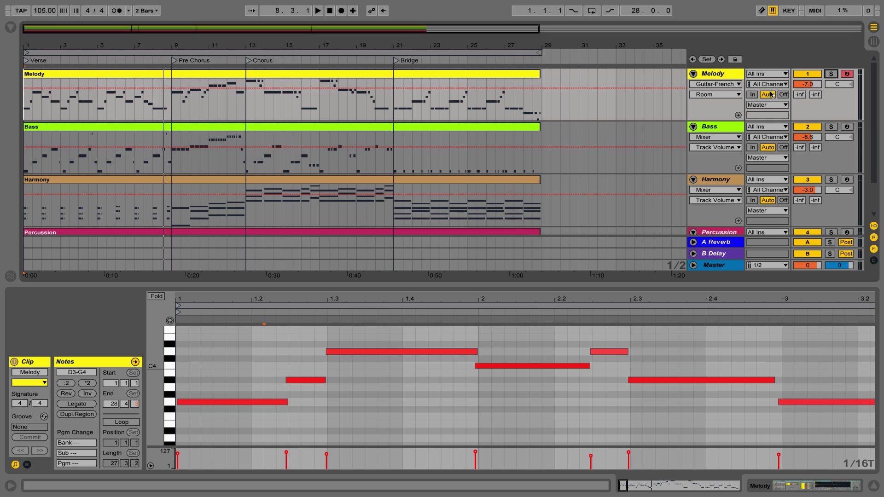
# Step: Select the Melody clip and zoom its note editor onto bars 1–2
pyautogui.click(142, 75)
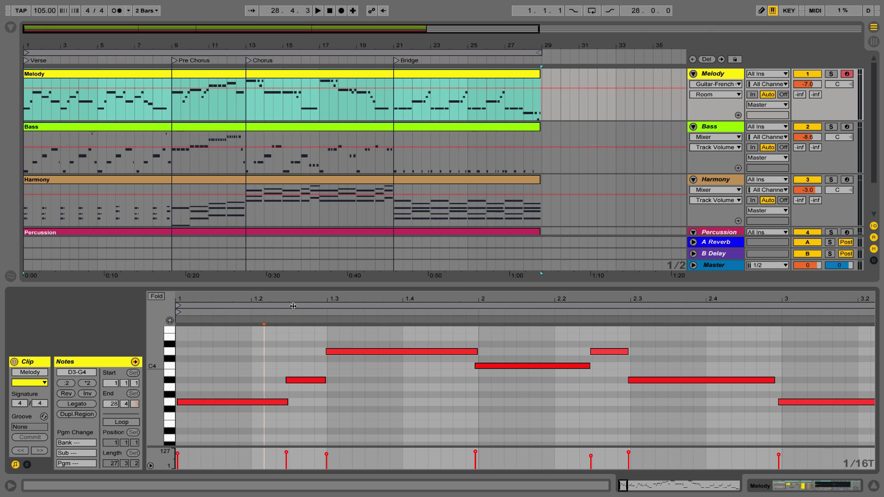
pyautogui.moveTo(294, 307)
pyautogui.mouseDown()
pyautogui.moveTo(297, 322)
pyautogui.moveTo(306, 300)
pyautogui.moveTo(299, 318)
pyautogui.mouseUp()
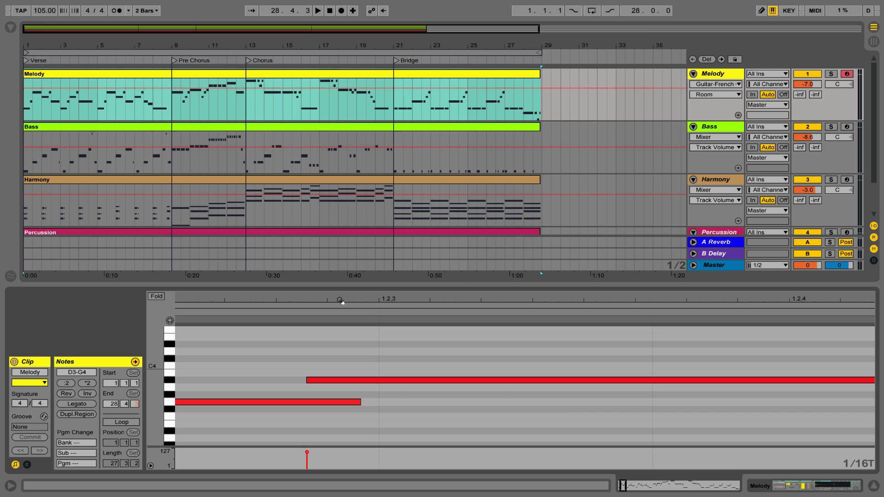
pyautogui.moveTo(342, 302)
pyautogui.mouseDown()
pyautogui.moveTo(341, 283)
pyautogui.moveTo(340, 300)
pyautogui.mouseUp()
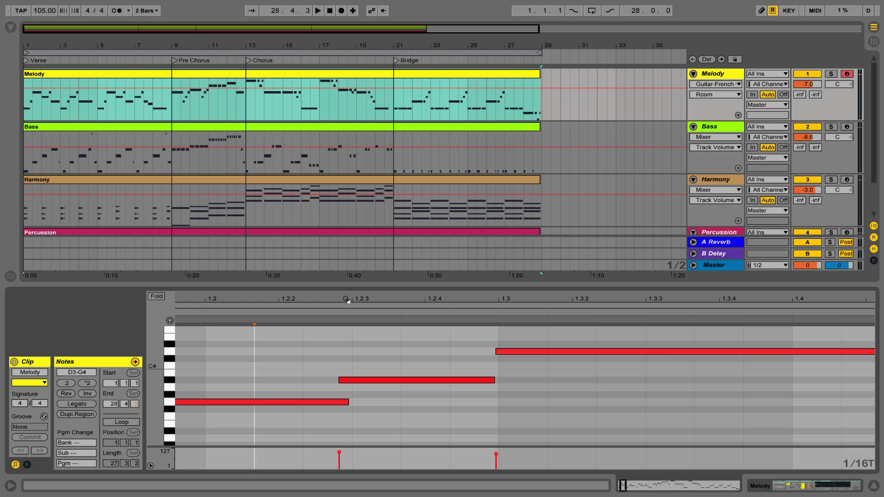
pyautogui.moveTo(346, 299); pyautogui.dragTo(346, 322)
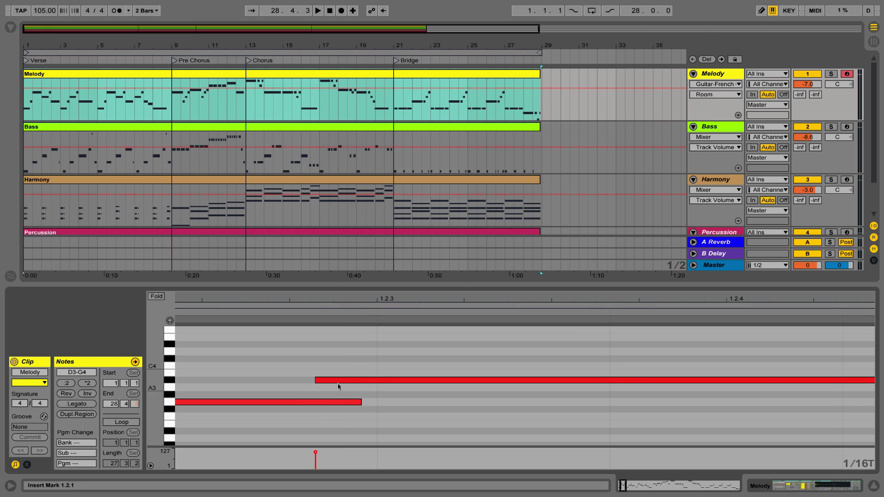
pyautogui.moveTo(355, 298)
pyautogui.mouseDown()
pyautogui.moveTo(363, 286)
pyautogui.moveTo(407, 276)
pyautogui.moveTo(420, 299)
pyautogui.moveTo(361, 298)
pyautogui.mouseUp()
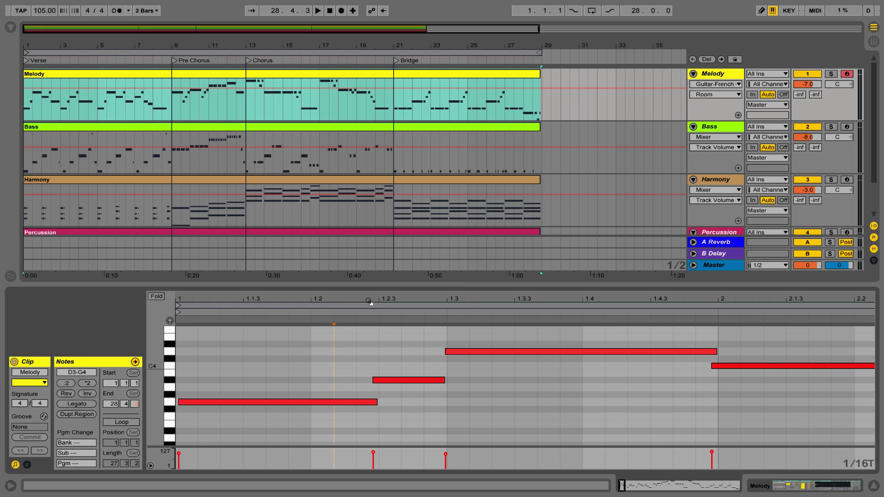
pyautogui.moveTo(368, 301); pyautogui.dragTo(321, 325)
pyautogui.click(470, 300)
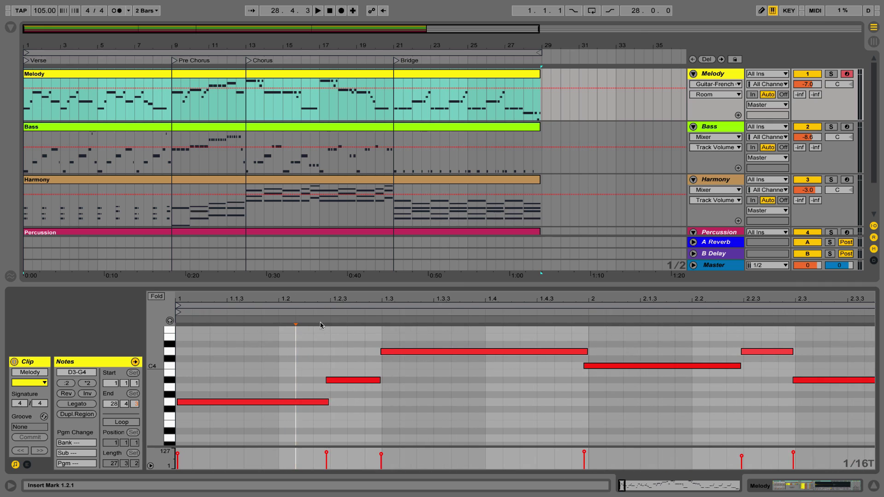
# Step: Turn off Triplet Grid so the grid reads 1/16, then select all notes
pyautogui.rightClick(304, 365)
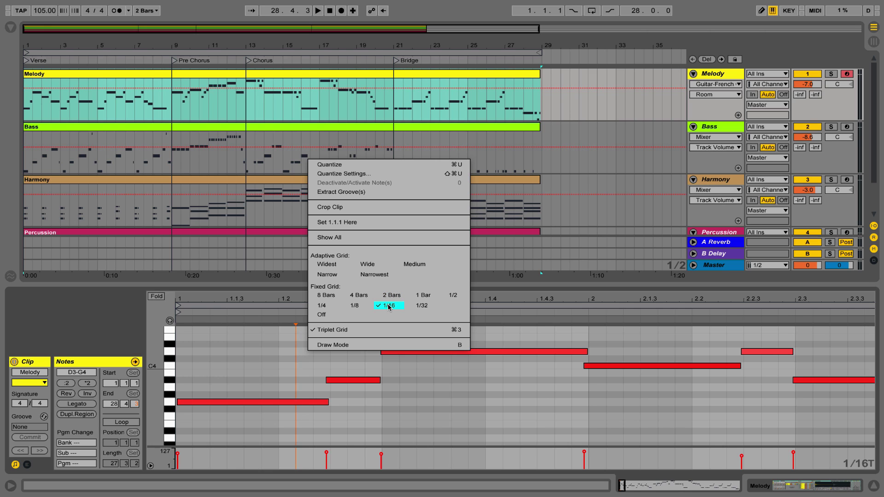
pyautogui.click(260, 364)
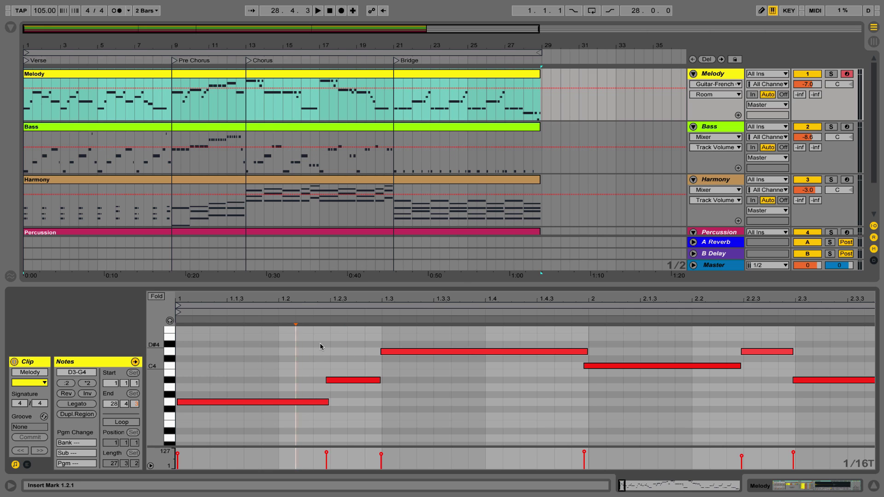
pyautogui.moveTo(305, 299); pyautogui.dragTo(289, 297)
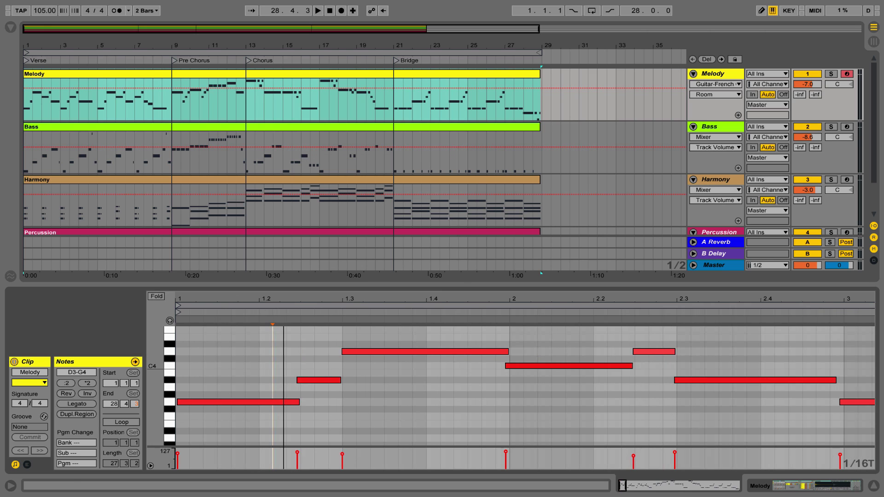
pyautogui.rightClick(294, 334)
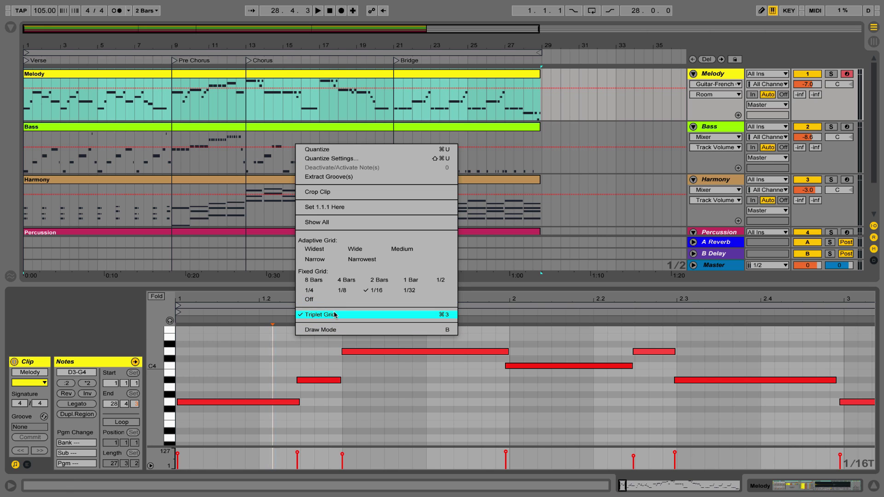
pyautogui.click(335, 315)
pyautogui.rightClick(285, 329)
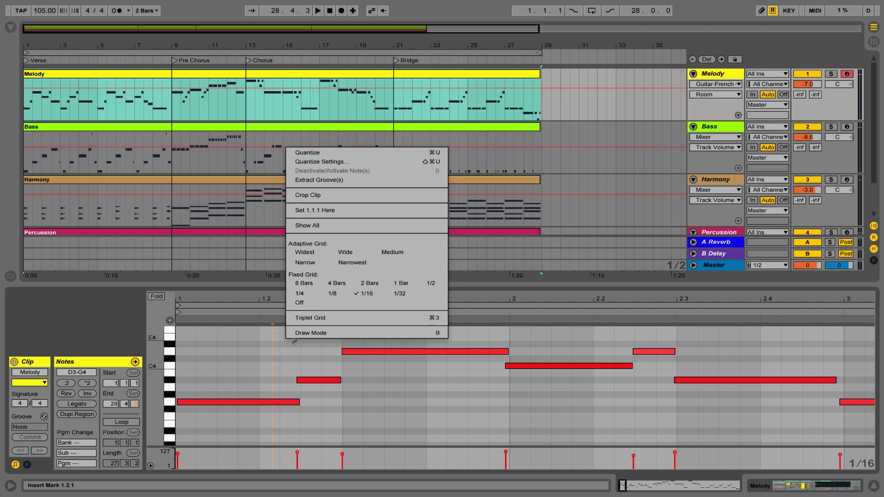
pyautogui.click(365, 293)
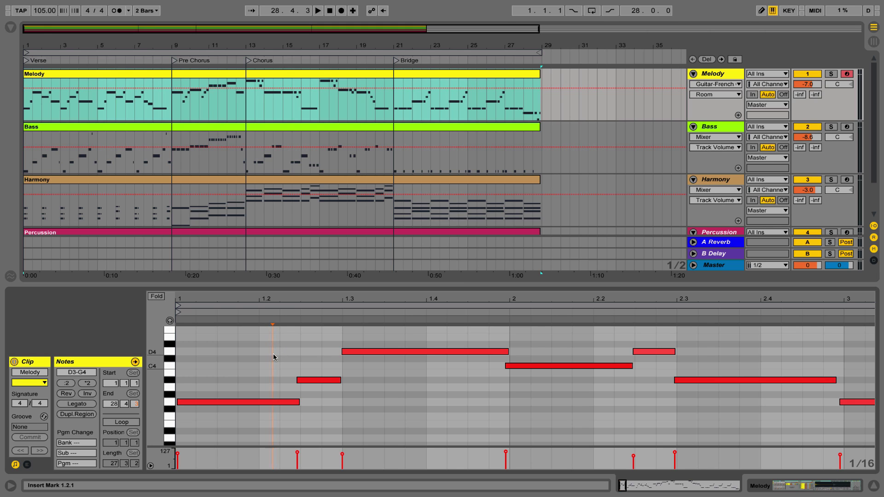
pyautogui.press('super+a')
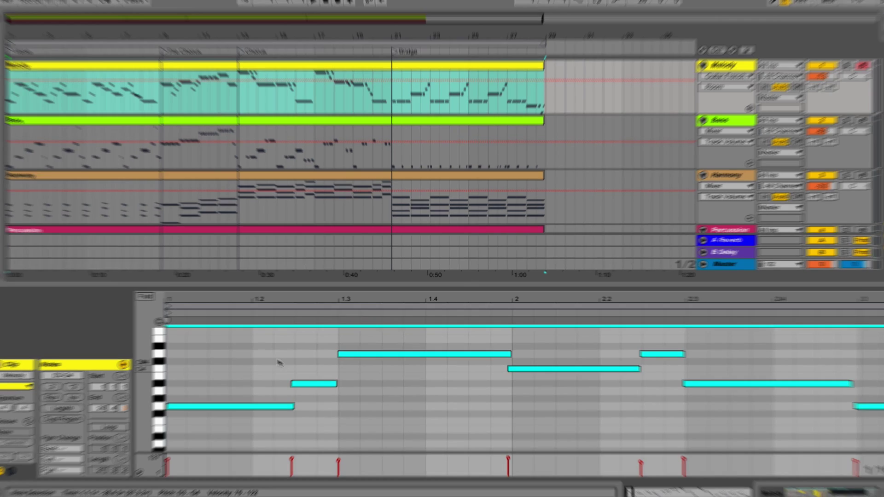
# Step: Quantize the selected melody notes to 1/16 at 100% amount via Quantize Settings
pyautogui.rightClick(280, 348)
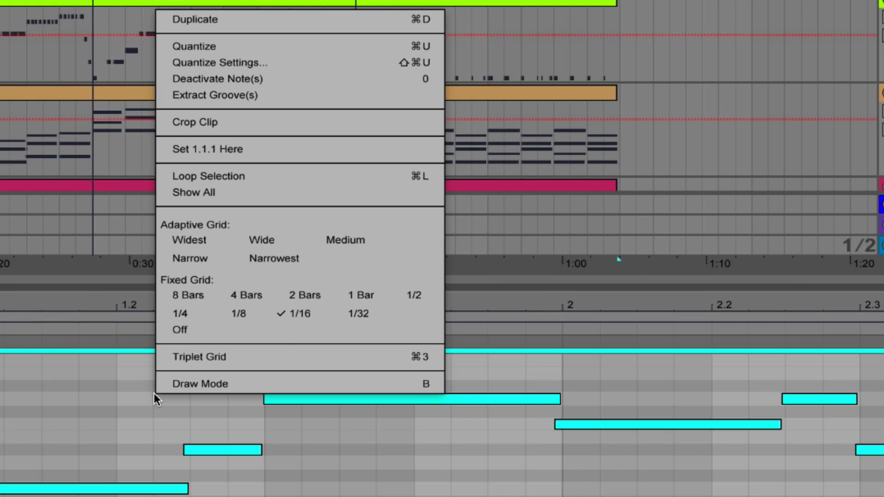
pyautogui.click(211, 62)
pyautogui.moveTo(396, 136); pyautogui.dragTo(211, 148)
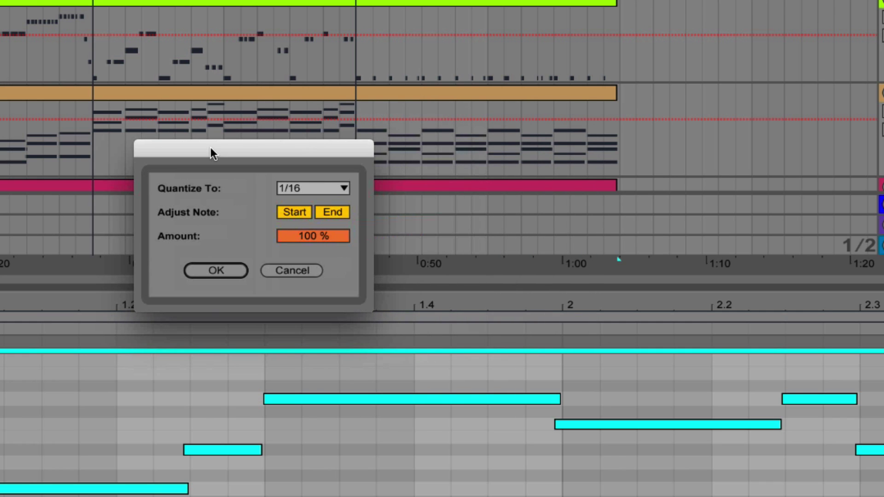
pyautogui.click(289, 188)
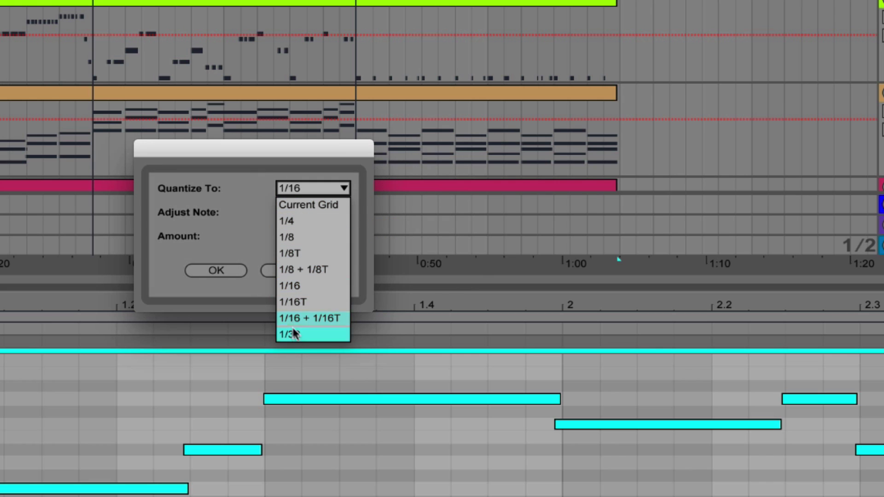
pyautogui.click(293, 287)
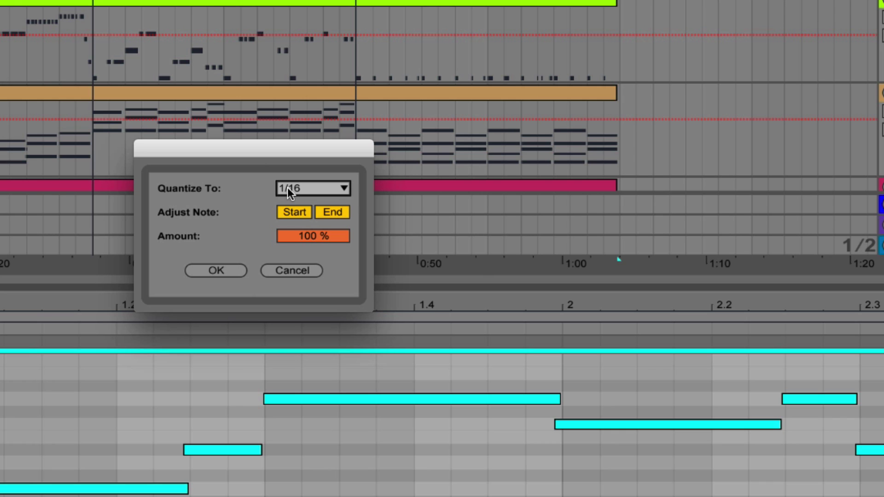
pyautogui.moveTo(285, 156); pyautogui.dragTo(317, 161)
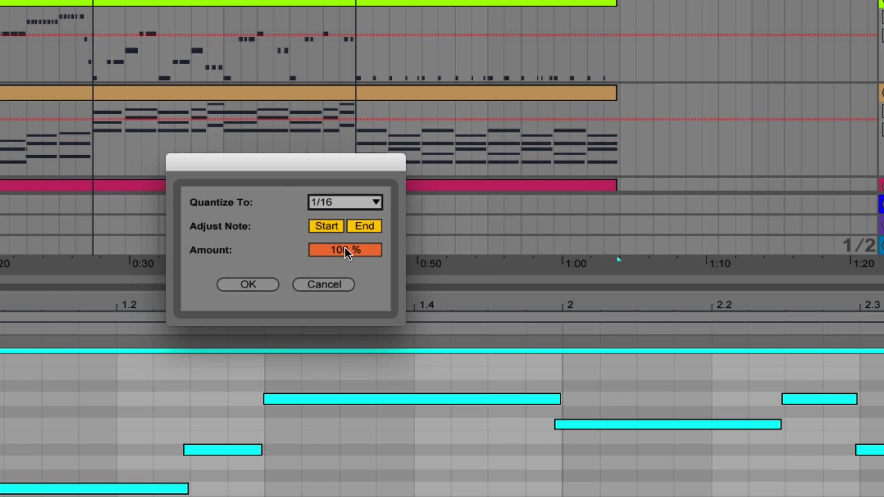
pyautogui.moveTo(341, 247); pyautogui.dragTo(342, 248)
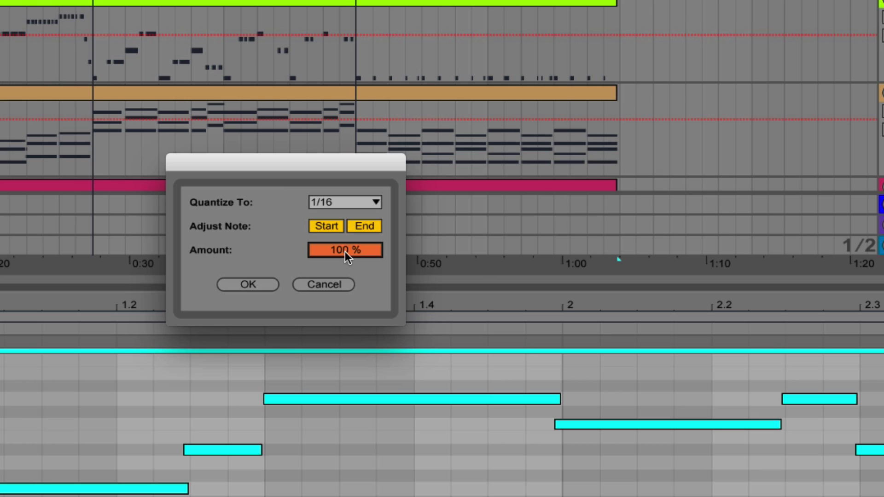
pyautogui.moveTo(344, 252); pyautogui.dragTo(345, 263)
pyautogui.moveTo(349, 245); pyautogui.dragTo(331, 250)
pyautogui.click(245, 282)
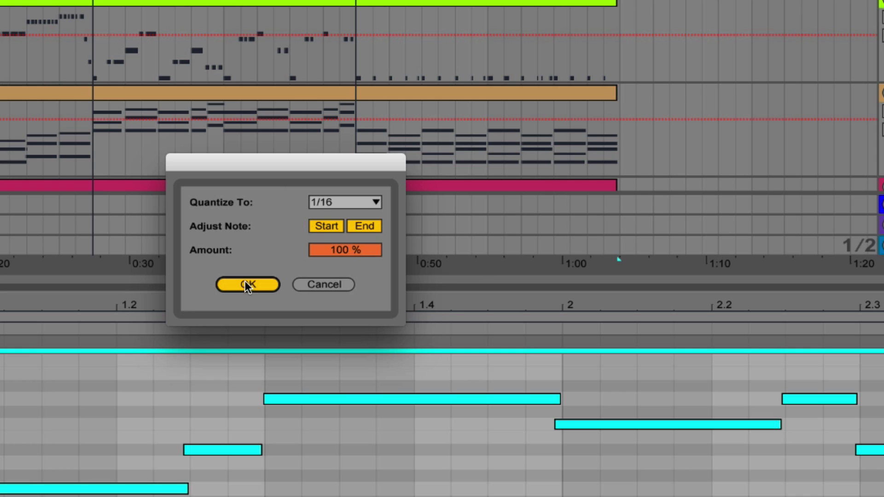
pyautogui.click(222, 413)
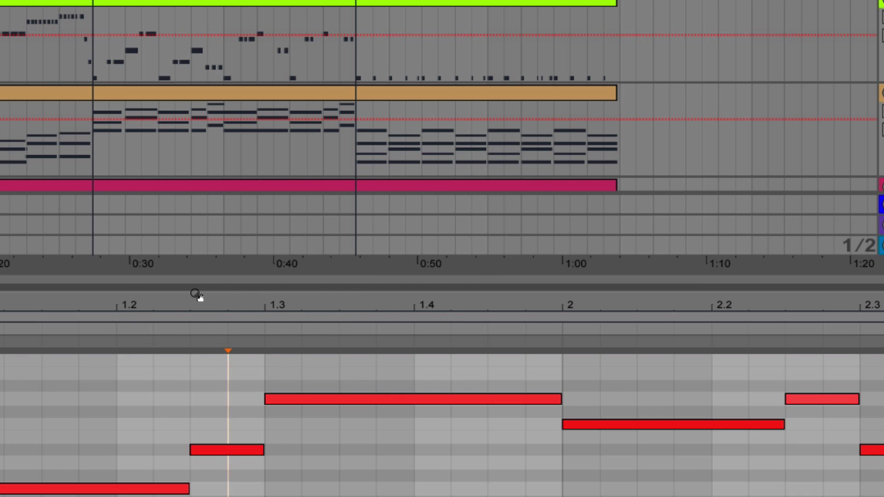
pyautogui.moveTo(196, 296); pyautogui.dragTo(318, 288)
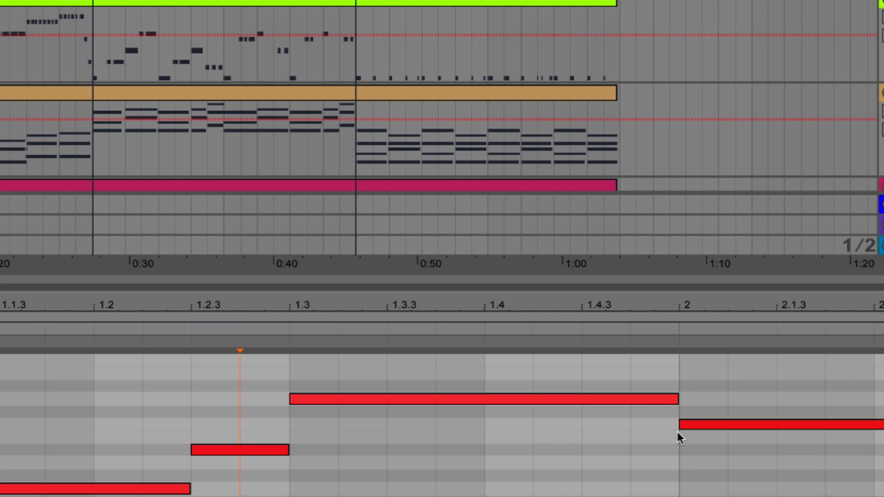
pyautogui.moveTo(657, 304); pyautogui.dragTo(658, 295)
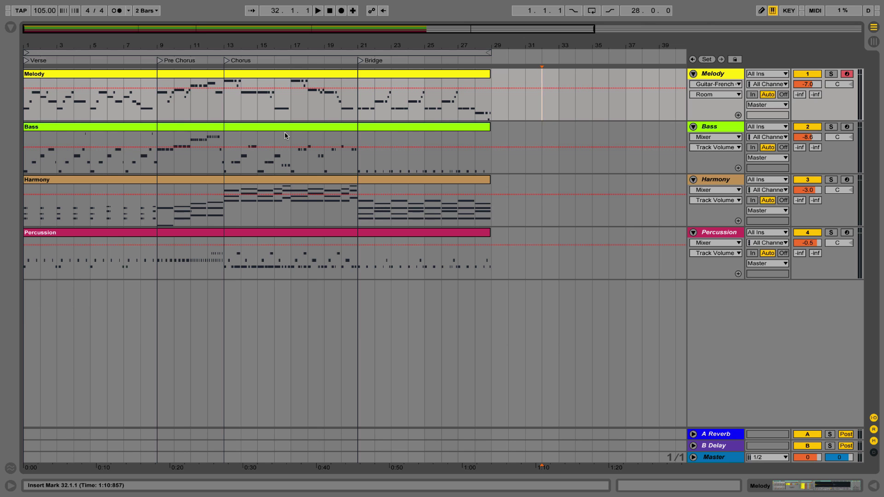
# Step: Export the Melody clip as Melody.mid to the Desktop
pyautogui.click(85, 74)
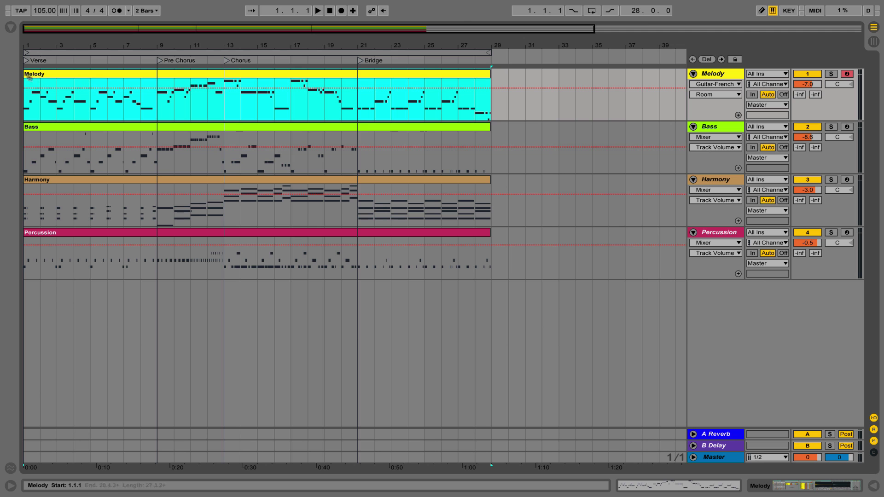
pyautogui.rightClick(51, 73)
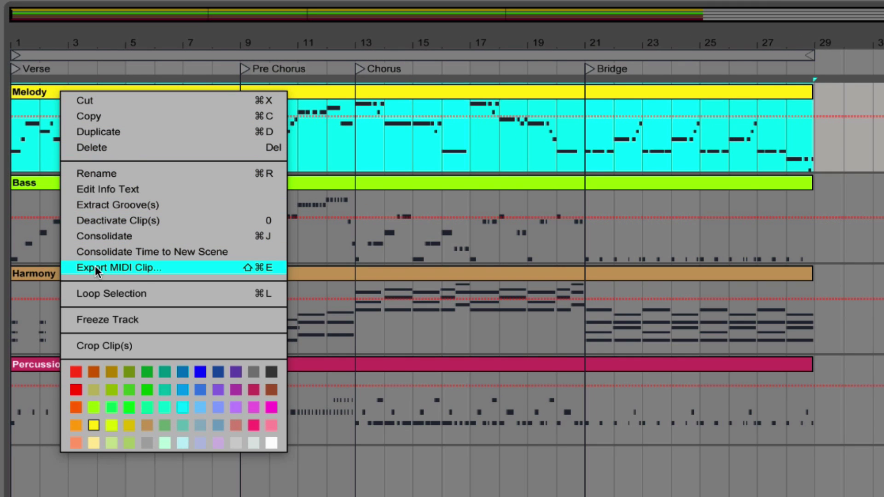
pyautogui.click(186, 269)
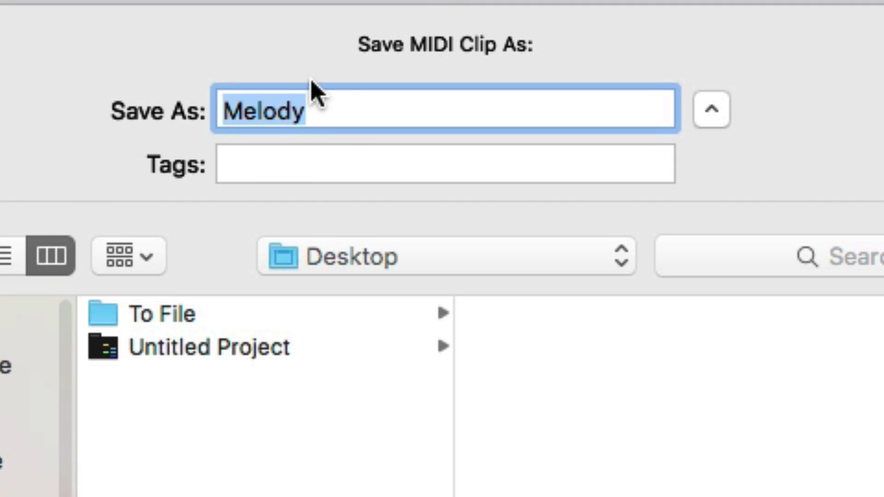
pyautogui.click(327, 111)
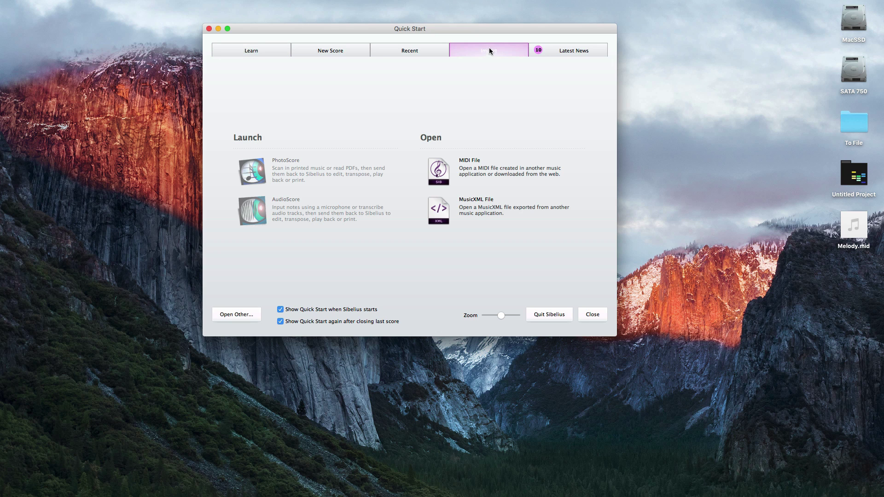
# Step: Start Open MIDI File from Quick Start and pick a new minimum note duration
pyautogui.click(475, 174)
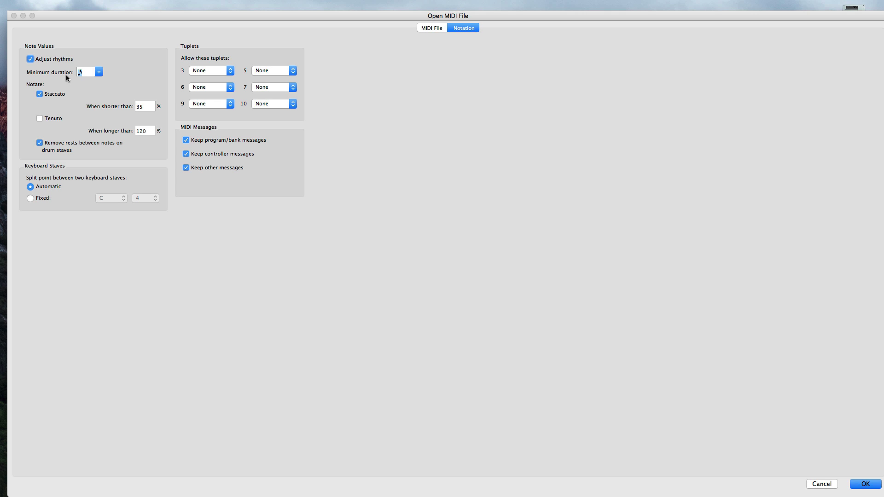
pyautogui.click(100, 72)
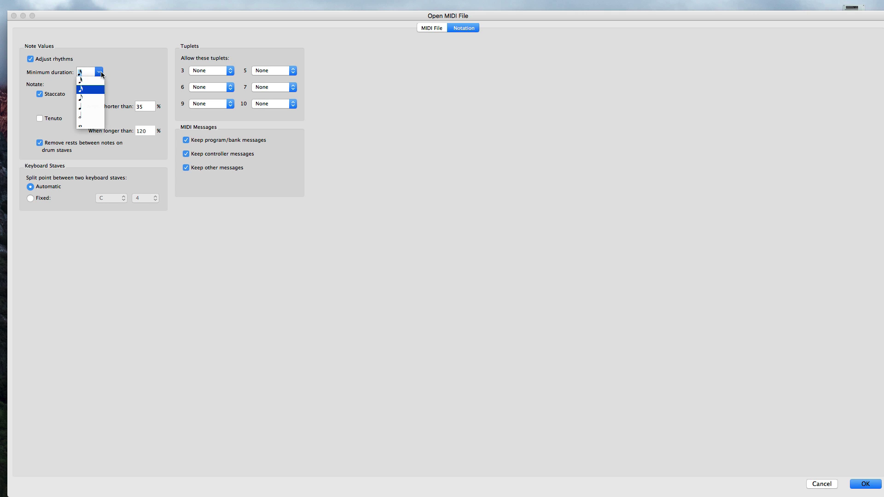
pyautogui.click(87, 91)
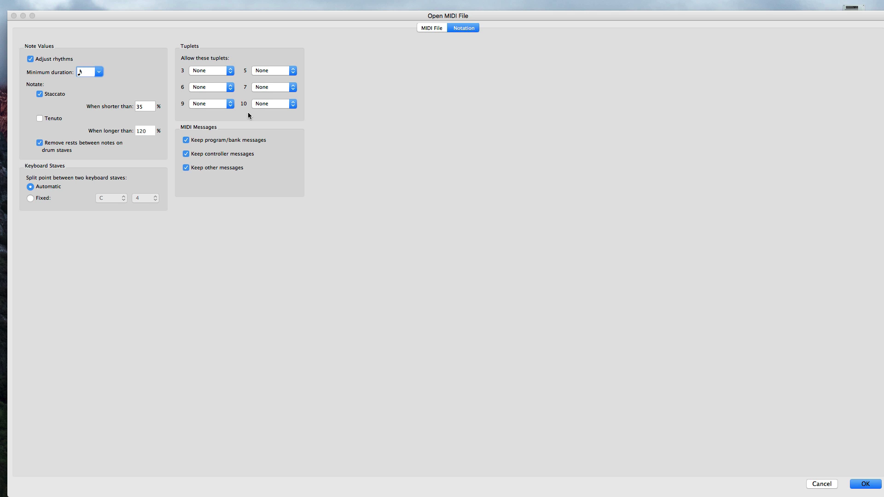
# Step: Accept the import options to open Melody as a 28-bar Solo score in 4/4, C major
pyautogui.press('Return')
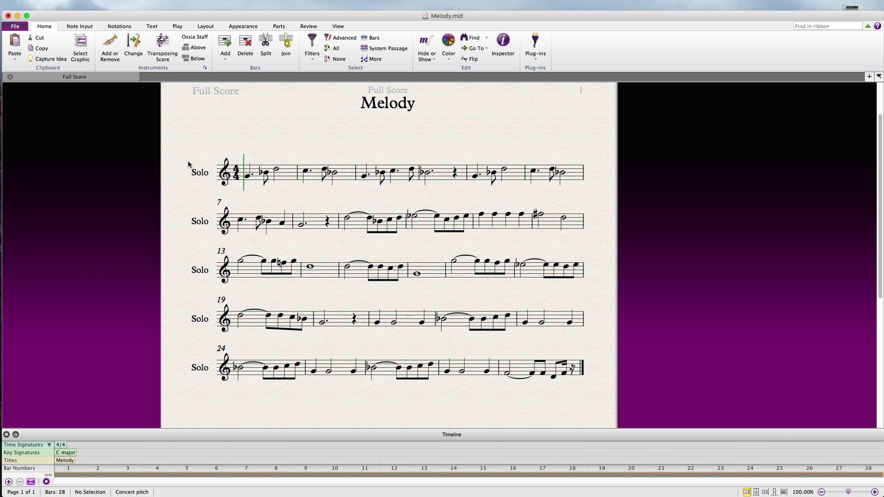